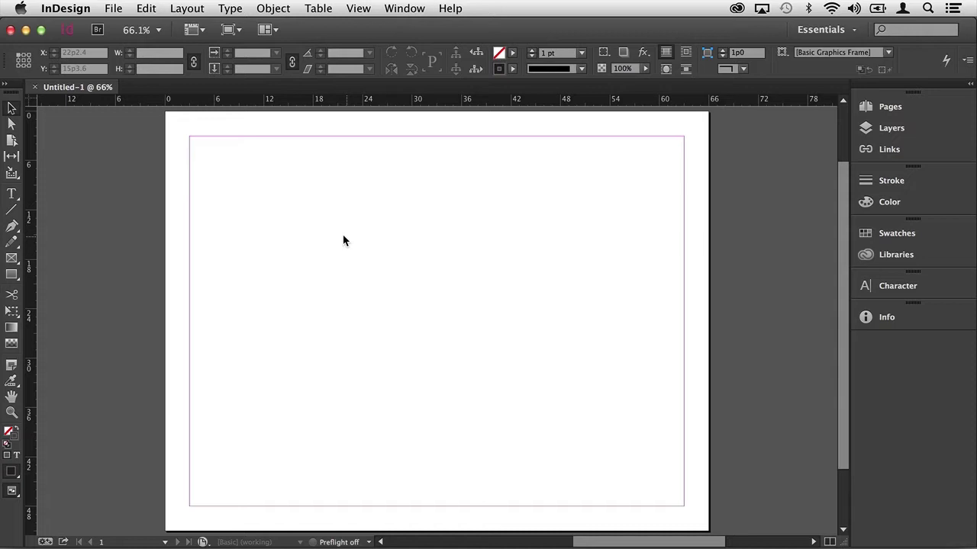
Step: Draw a tall text frame on the page's left and fill it with placeholder text
{"action": "key", "text": "t"}
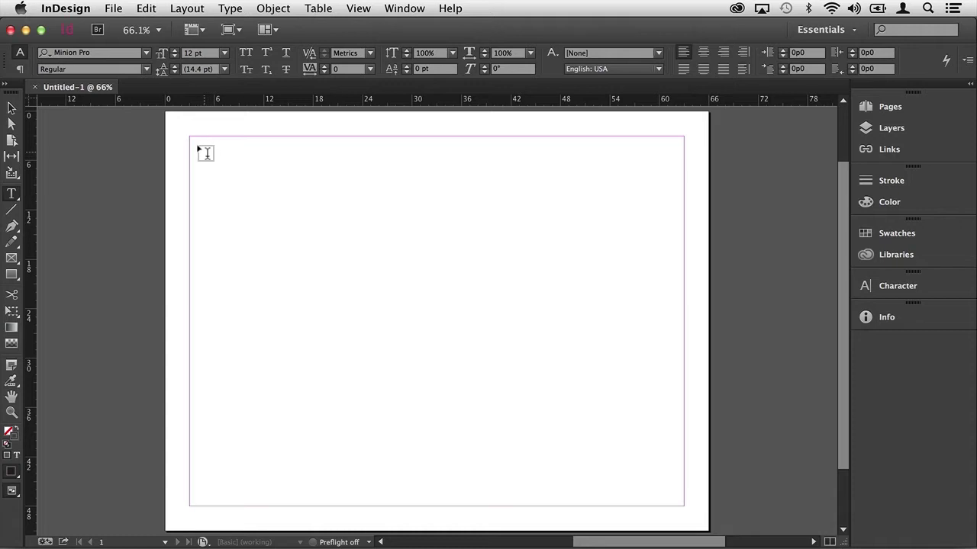
{"action": "mouse_move", "coordinate": [201, 149]}
{"action": "left_mouse_down"}
{"action": "mouse_move", "coordinate": [353, 476]}
{"action": "mouse_move", "coordinate": [375, 484]}
{"action": "left_mouse_up"}
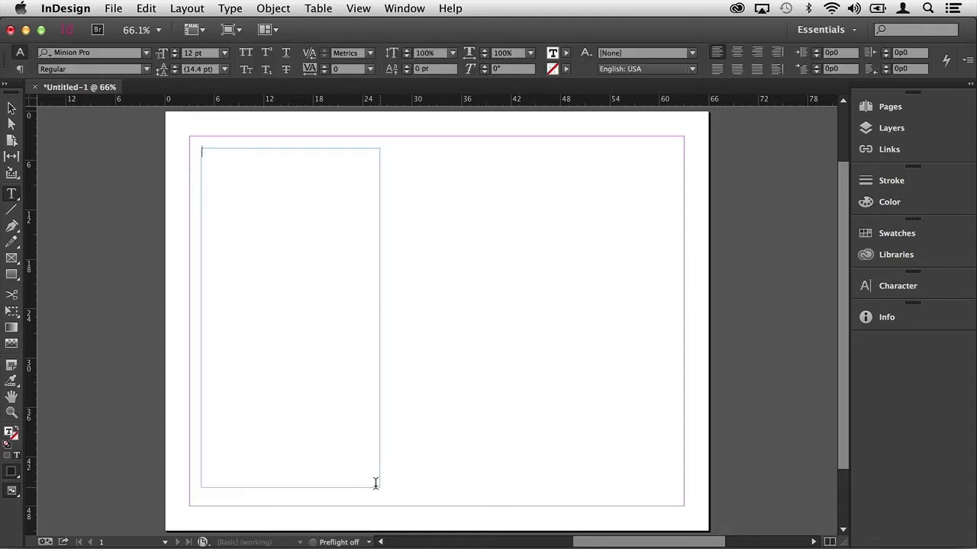
{"action": "left_click", "coordinate": [228, 8]}
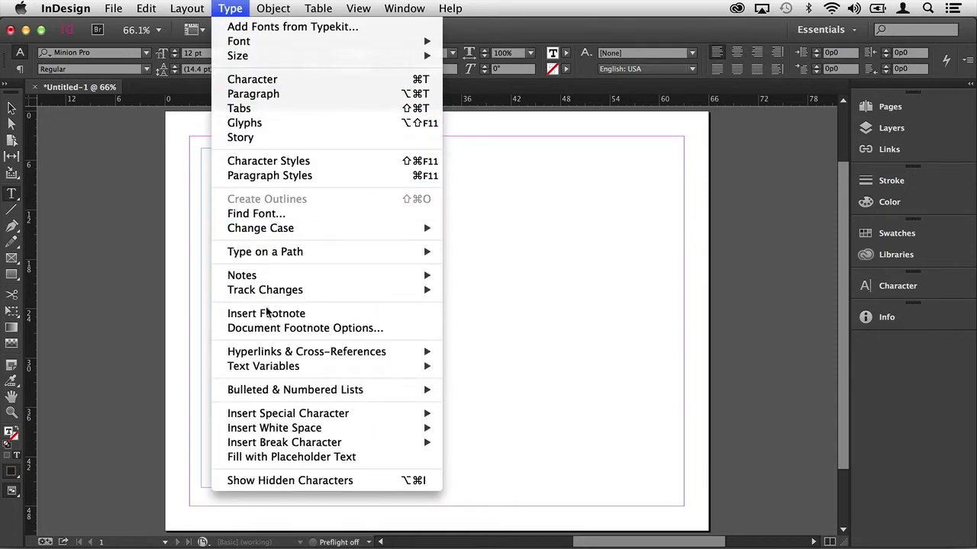
{"action": "mouse_move", "coordinate": [284, 442]}
{"action": "left_click", "coordinate": [271, 456]}
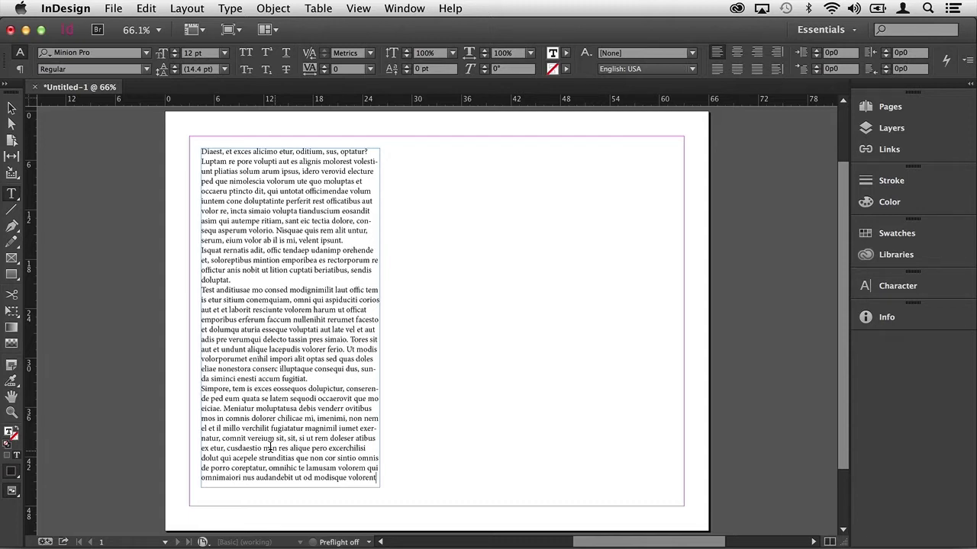
Step: Deselect the text frame and place frame-1.jpg at full size right of the text column
{"action": "key", "text": "Escape"}
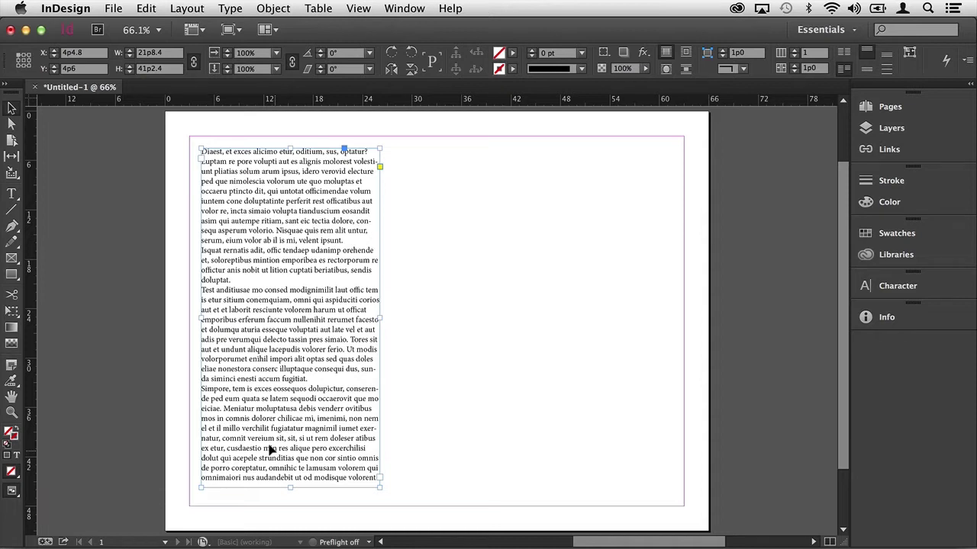
{"action": "left_click", "coordinate": [413, 353]}
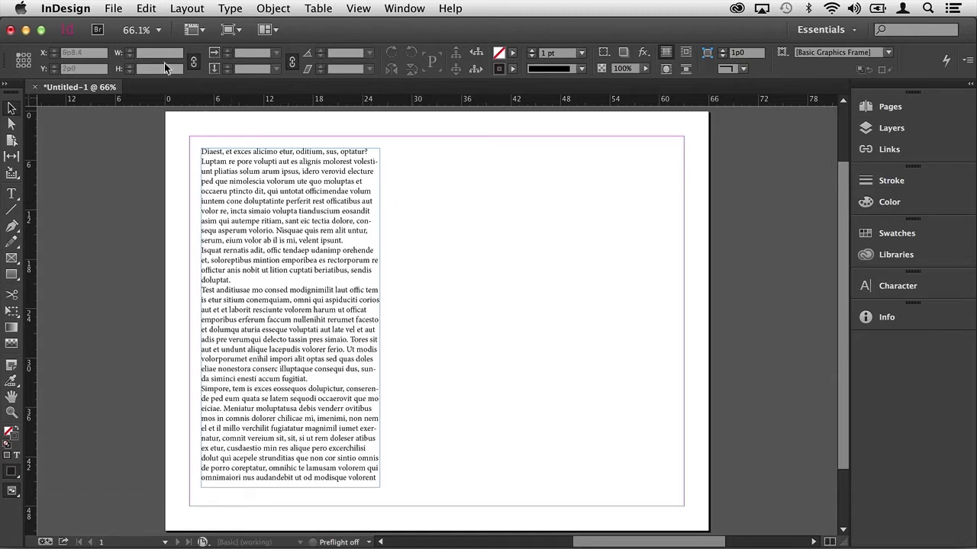
{"action": "left_click", "coordinate": [118, 8]}
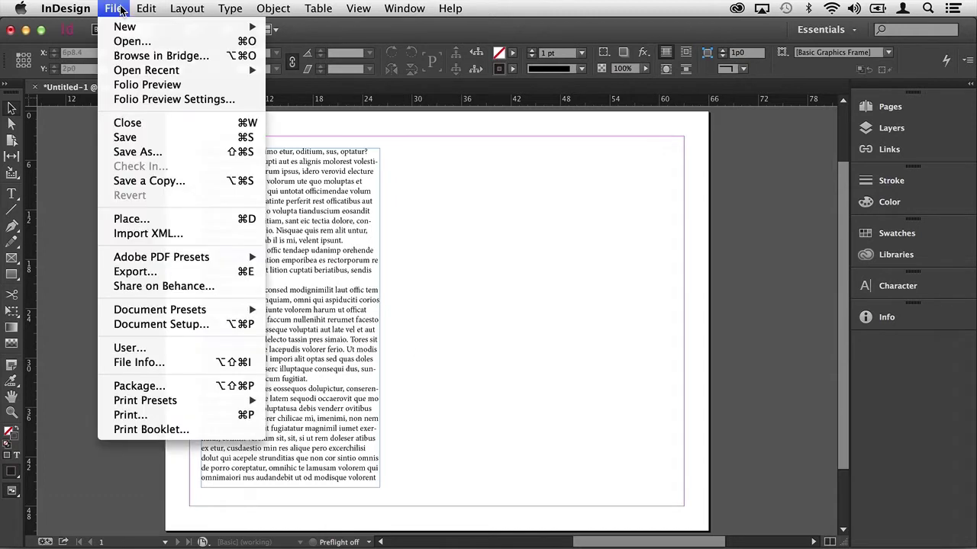
{"action": "left_click", "coordinate": [159, 219]}
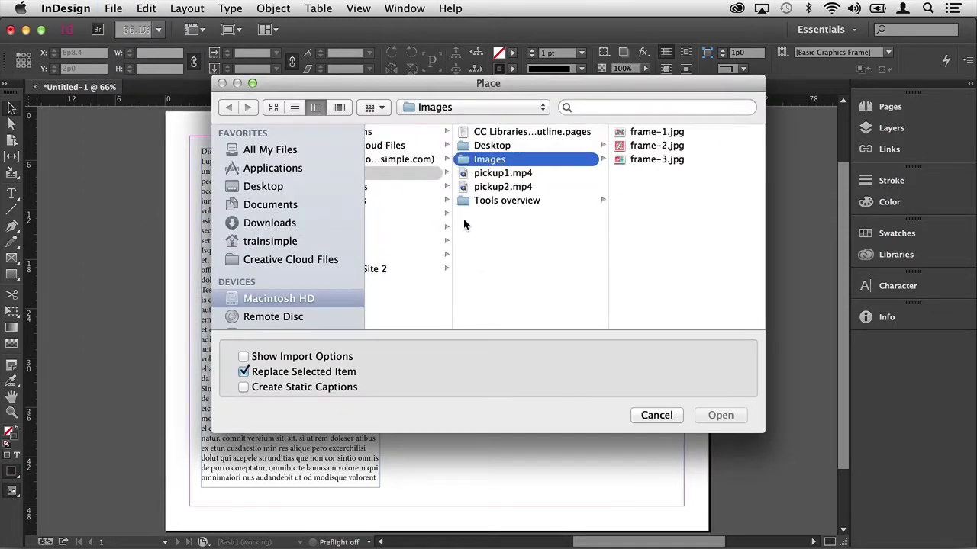
{"action": "left_click", "coordinate": [630, 134]}
{"action": "left_click", "coordinate": [729, 415]}
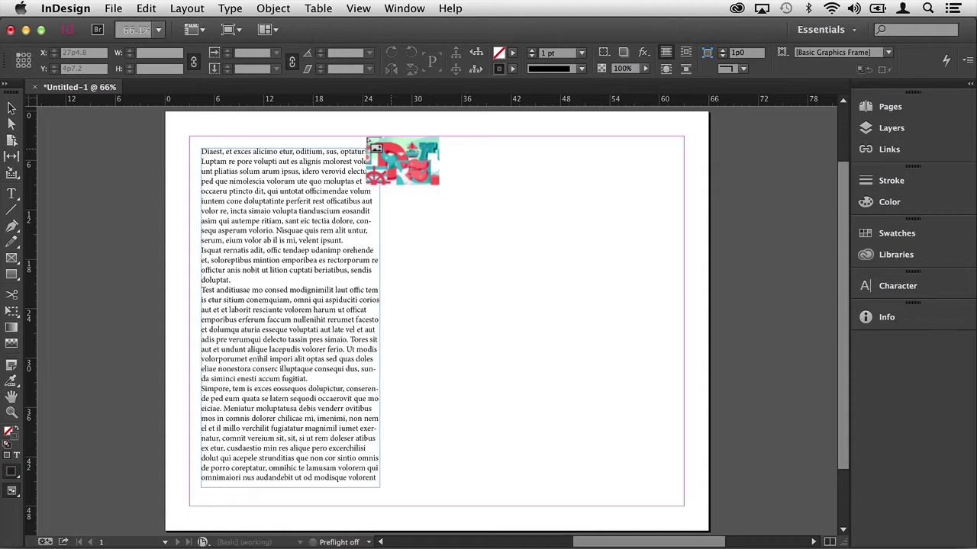
{"action": "left_click", "coordinate": [389, 147]}
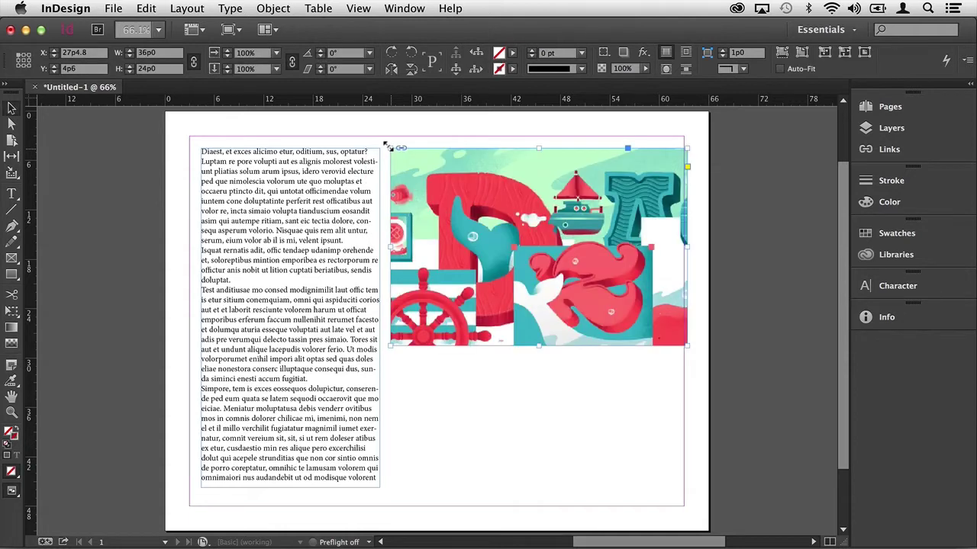
{"action": "mouse_move", "coordinate": [538, 246]}
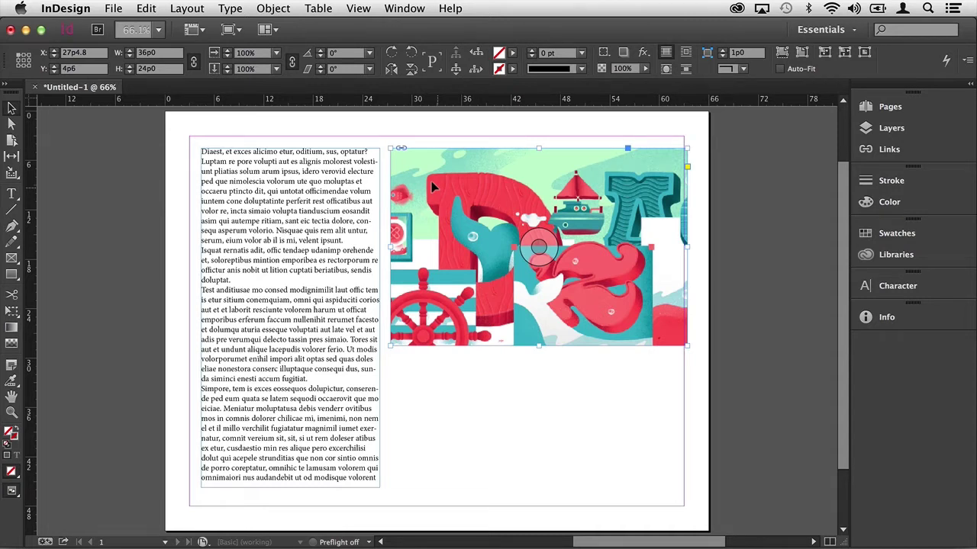
Step: Undo the placement, redraw frame-1.jpg in a smaller frame, then enlarge it from its corner
{"action": "key", "text": "ctrl+z"}
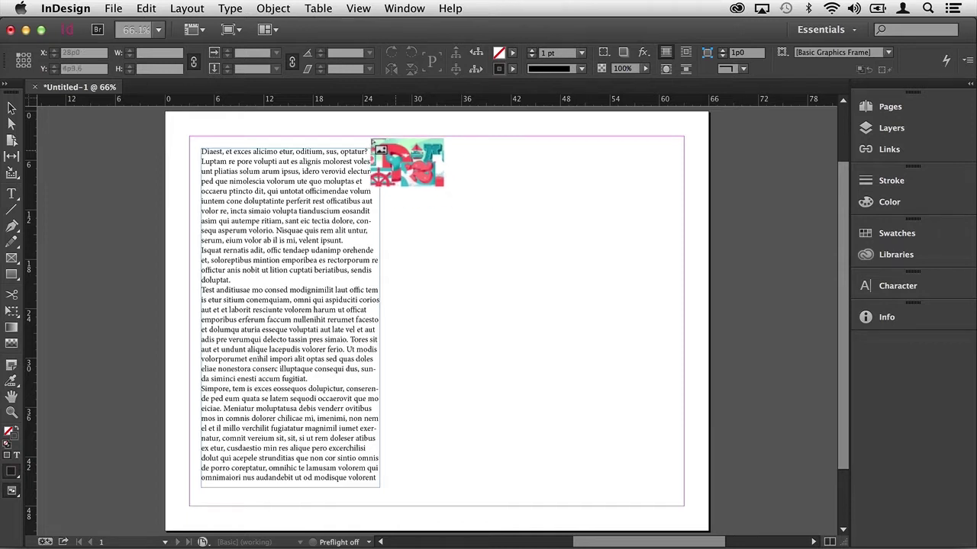
{"action": "mouse_move", "coordinate": [395, 148]}
{"action": "left_mouse_down"}
{"action": "mouse_move", "coordinate": [615, 315]}
{"action": "mouse_move", "coordinate": [645, 314]}
{"action": "left_mouse_up"}
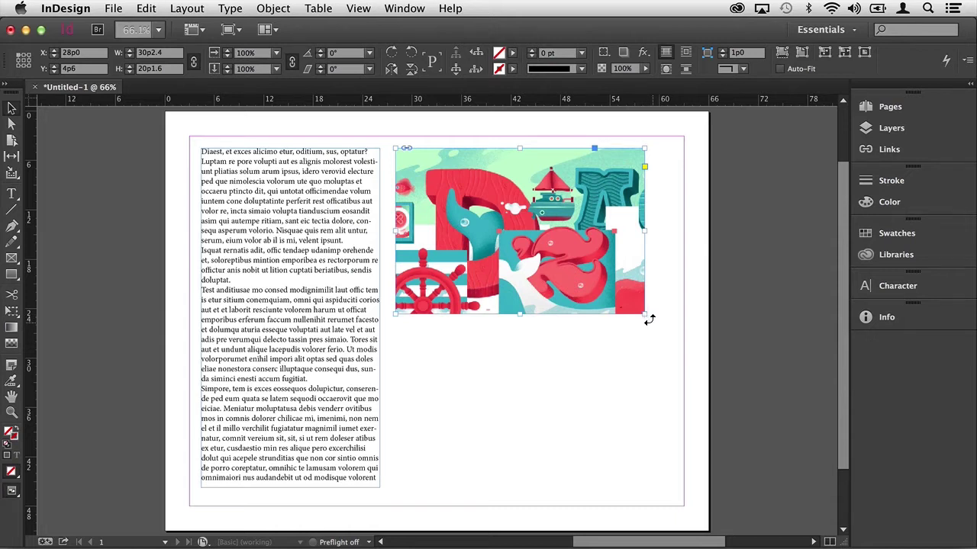
{"action": "left_click_drag", "start_coordinate": [648, 321], "coordinate": [644, 348]}
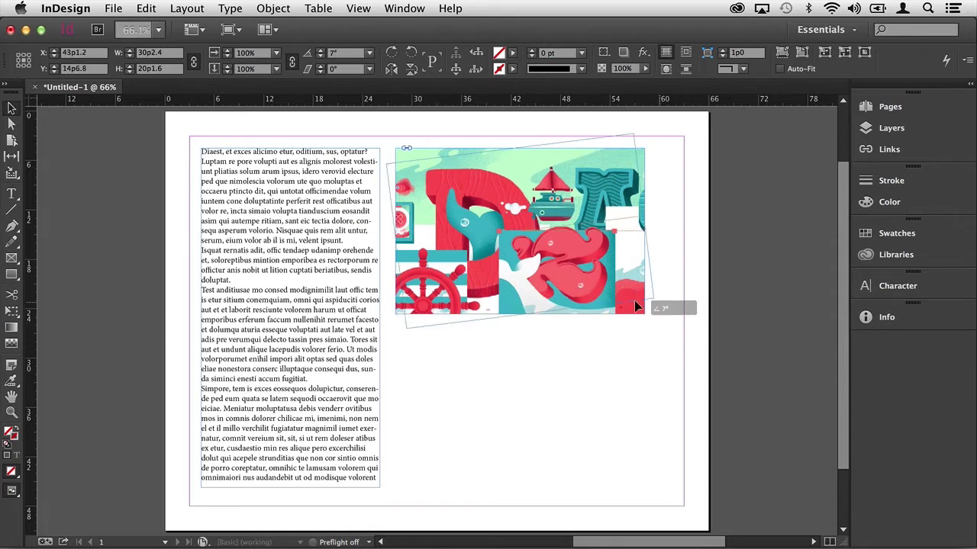
{"action": "key", "text": "super+z"}
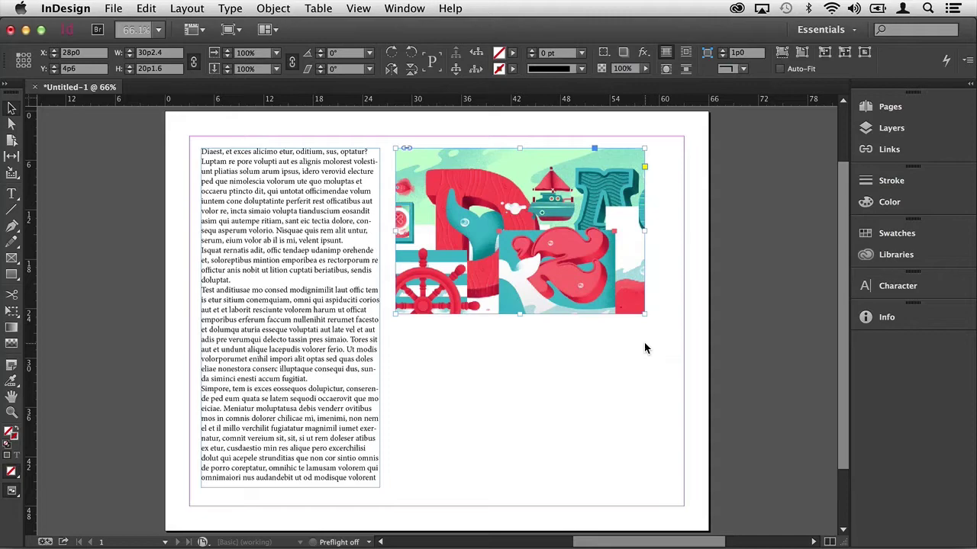
{"action": "left_click_drag", "start_coordinate": [643, 312], "coordinate": [633, 343]}
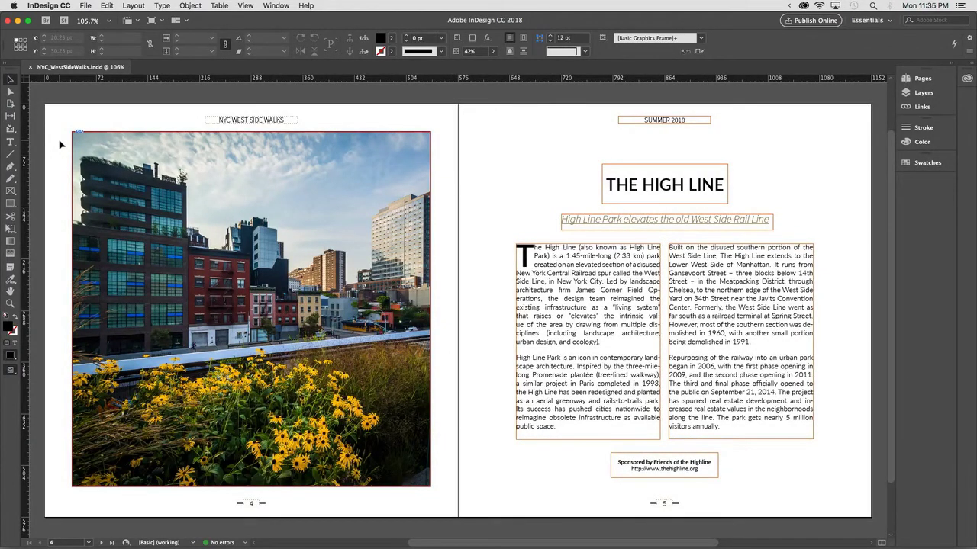
Step: Draw a frame over the photo's lower right and fill it with the dark blue swatch
{"action": "left_click", "coordinate": [10, 142]}
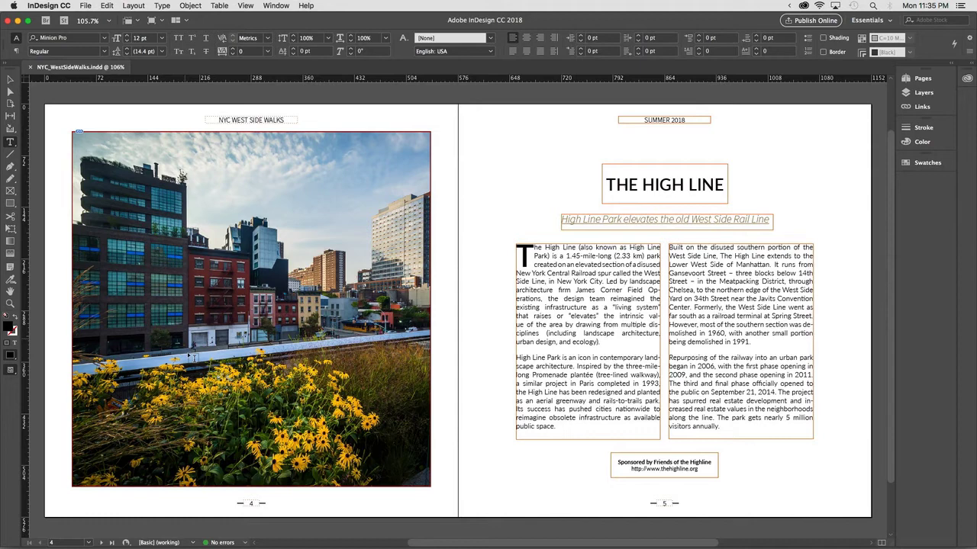
{"action": "left_click_drag", "start_coordinate": [283, 408], "coordinate": [416, 473]}
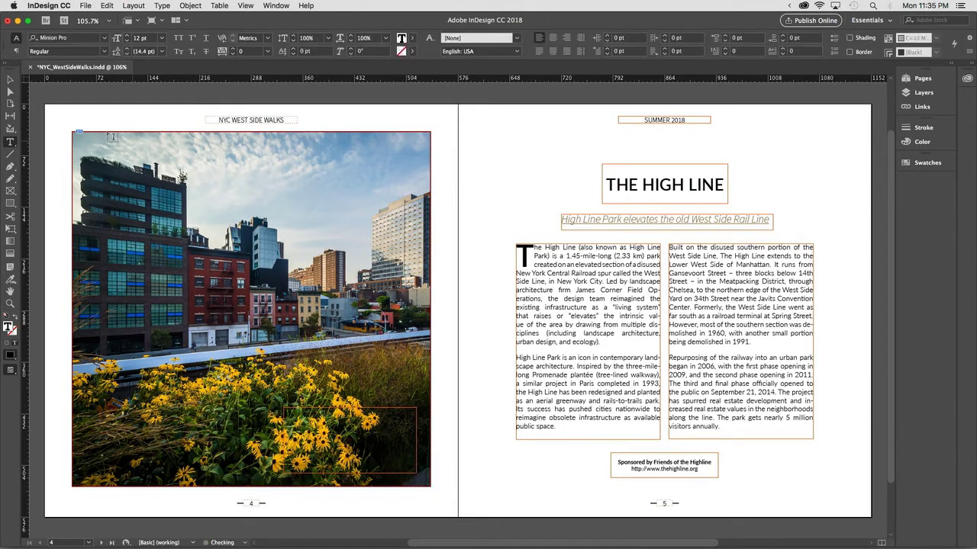
{"action": "left_click", "coordinate": [10, 80]}
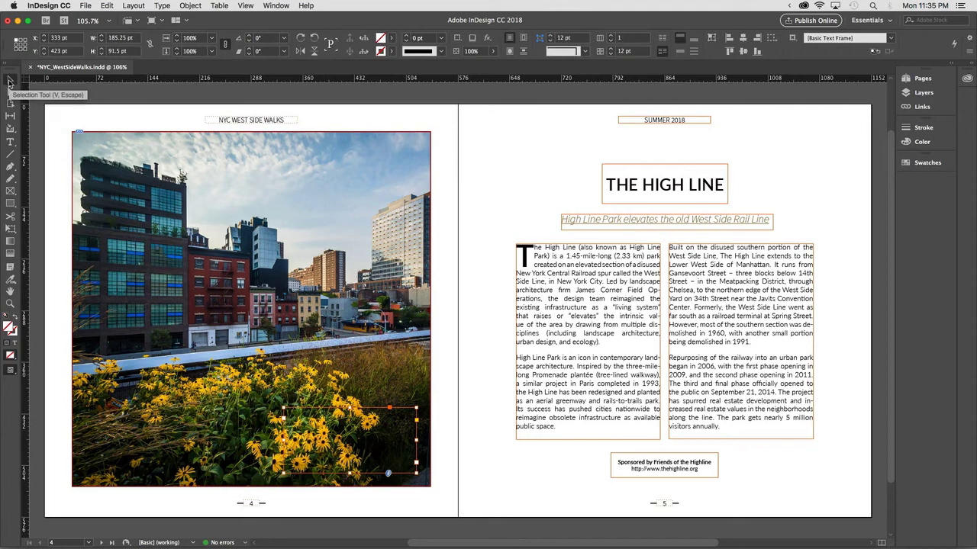
{"action": "left_click", "coordinate": [393, 40]}
{"action": "scroll", "coordinate": [391, 152], "scroll_direction": "down", "scroll_amount": 1}
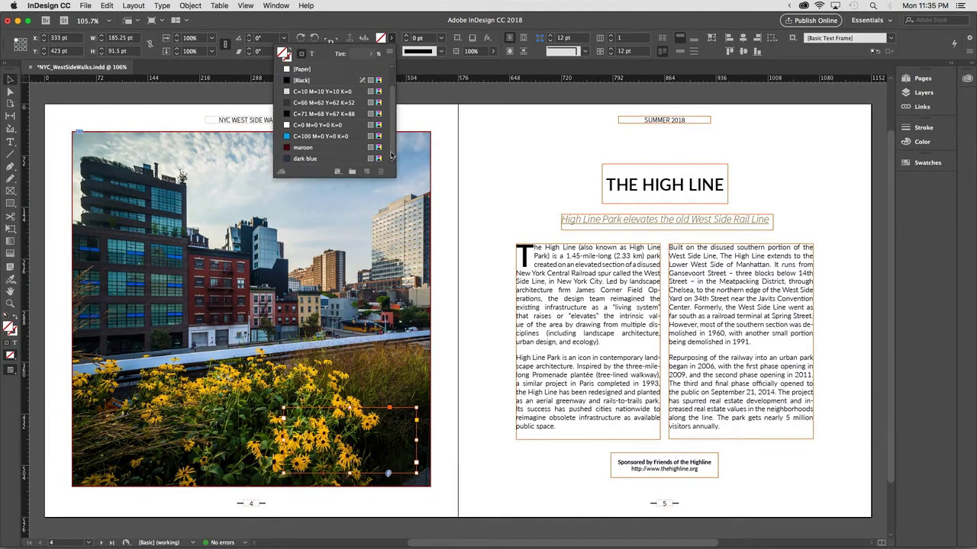
{"action": "left_click", "coordinate": [312, 158]}
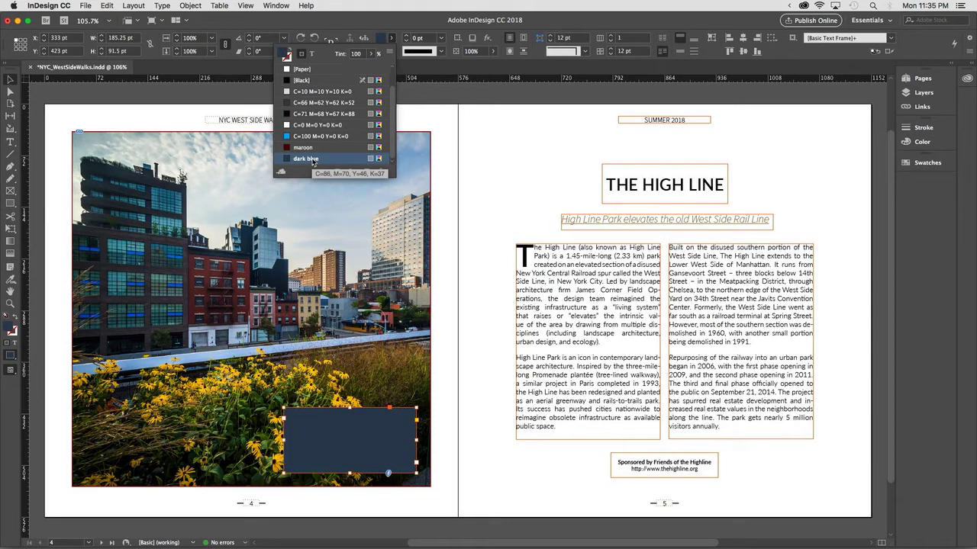
{"action": "left_click", "coordinate": [10, 305]}
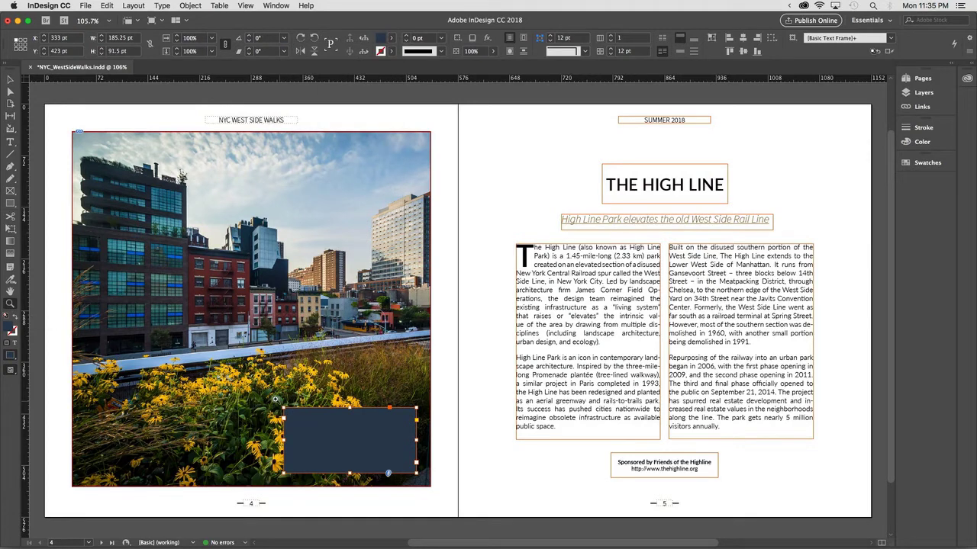
Step: Zoom in and paste 'High Line Park' and 'New York's urban landscape icon' into the blue box
{"action": "left_click_drag", "start_coordinate": [270, 396], "coordinate": [445, 500]}
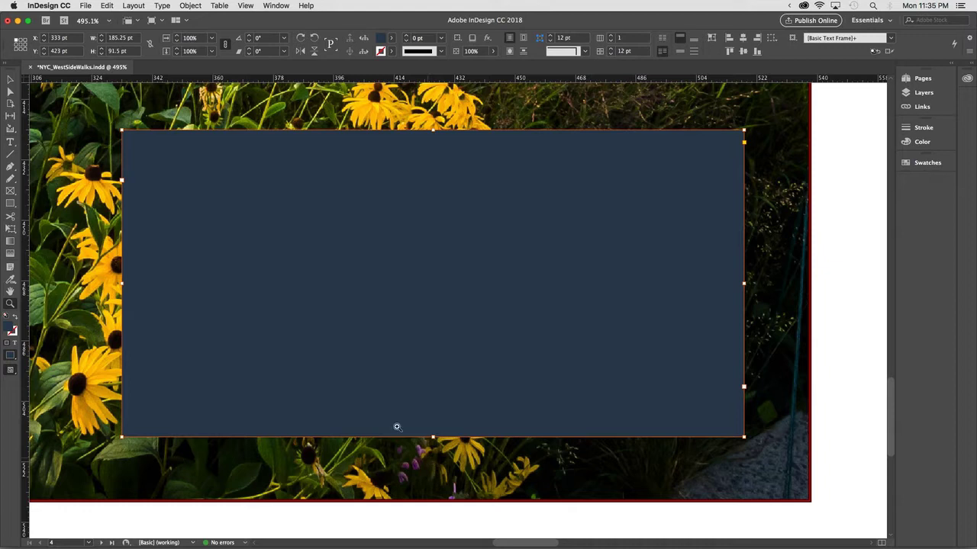
{"action": "left_click", "coordinate": [12, 145]}
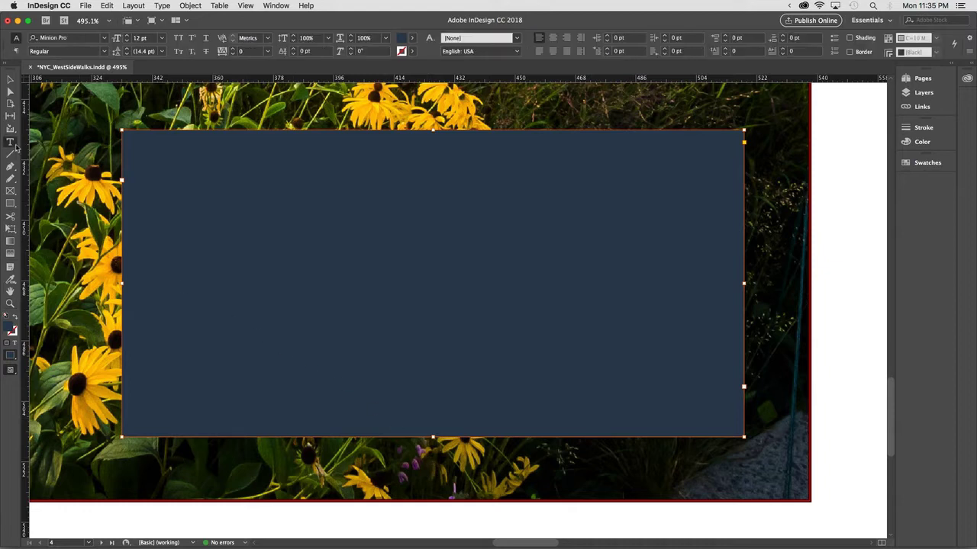
{"action": "left_click", "coordinate": [153, 162]}
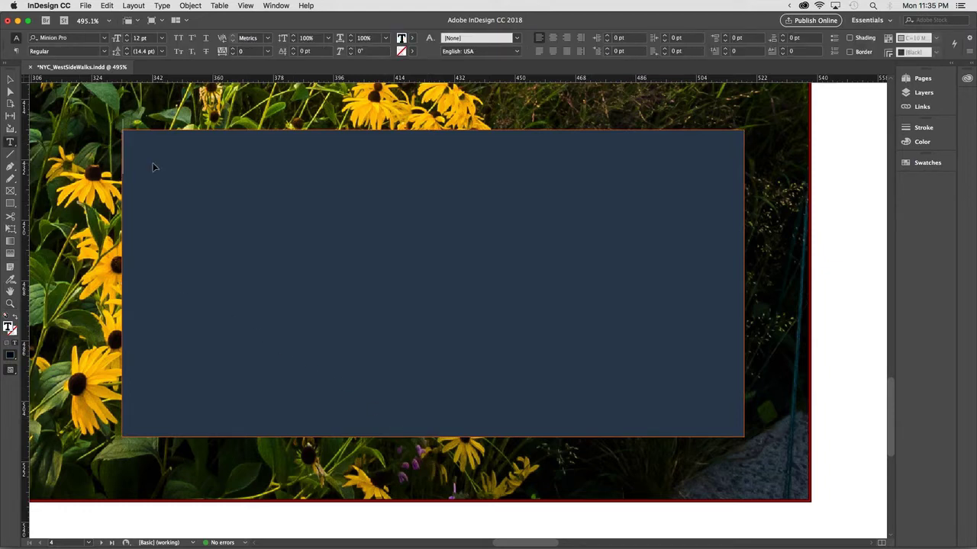
{"action": "key", "text": "super+v"}
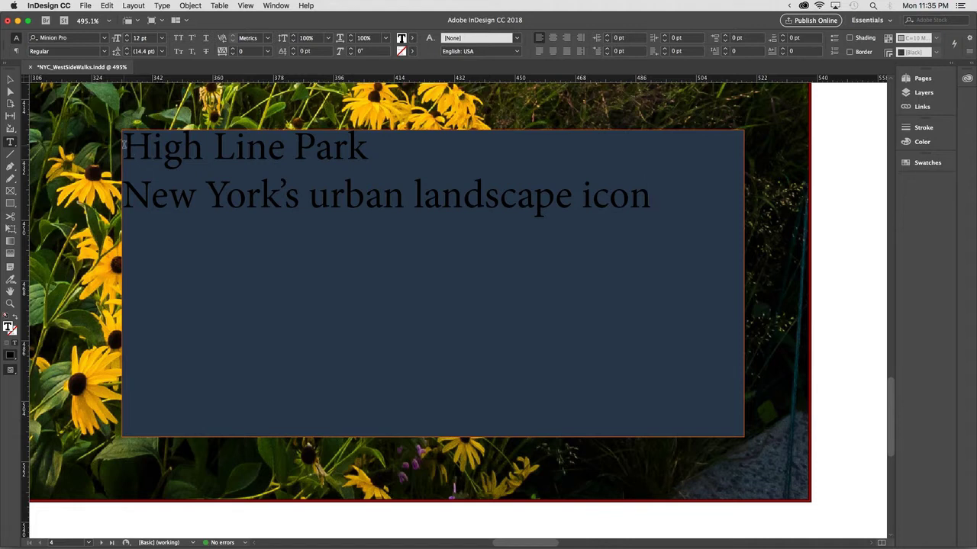
Step: Select both text lines in the blue box and colour them with the [Paper] swatch
{"action": "double_click", "coordinate": [128, 148]}
{"action": "left_click_drag", "start_coordinate": [310, 171], "coordinate": [670, 199]}
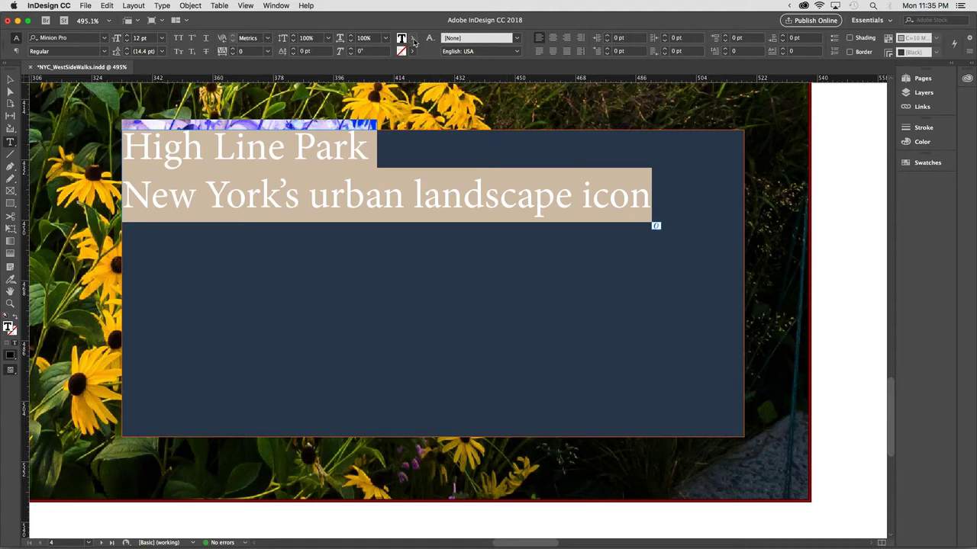
{"action": "left_click", "coordinate": [413, 39]}
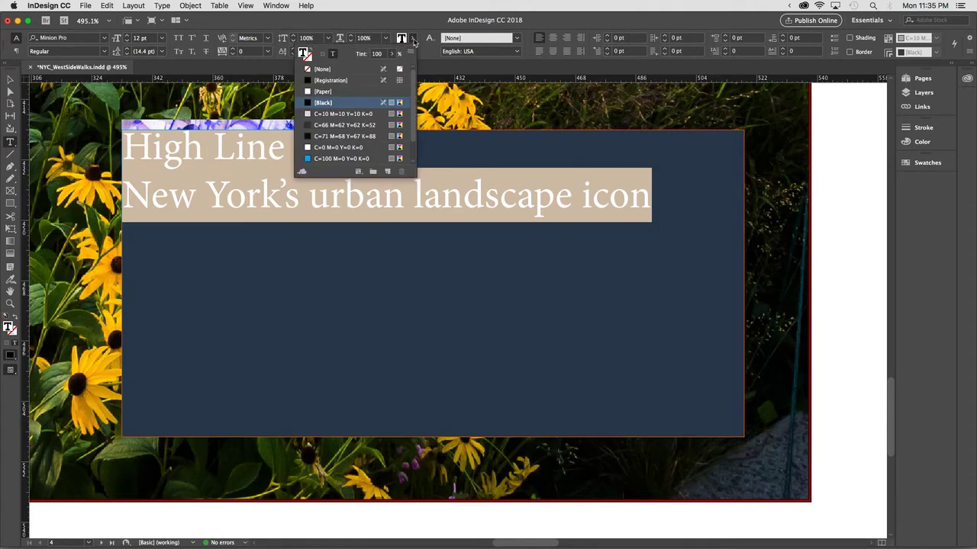
{"action": "left_click", "coordinate": [319, 95]}
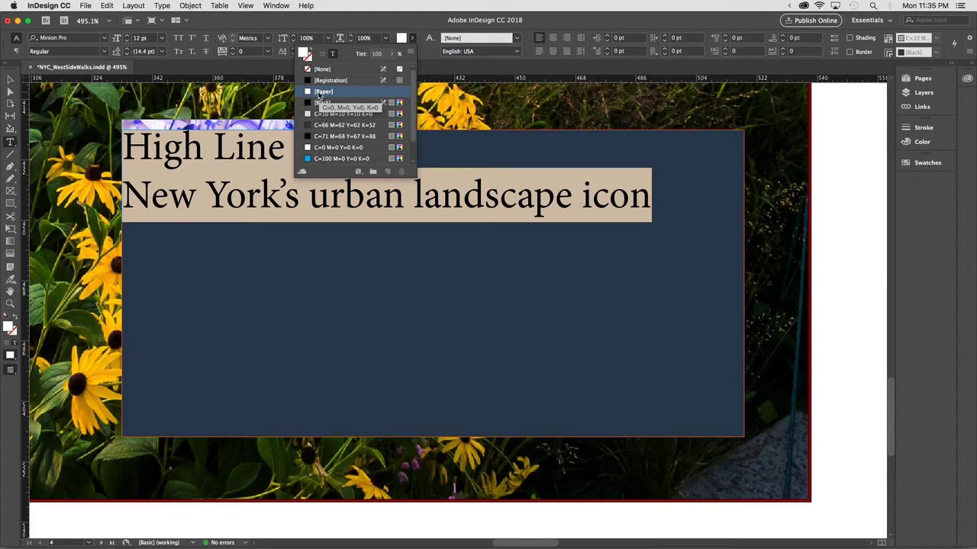
{"action": "left_click", "coordinate": [246, 153]}
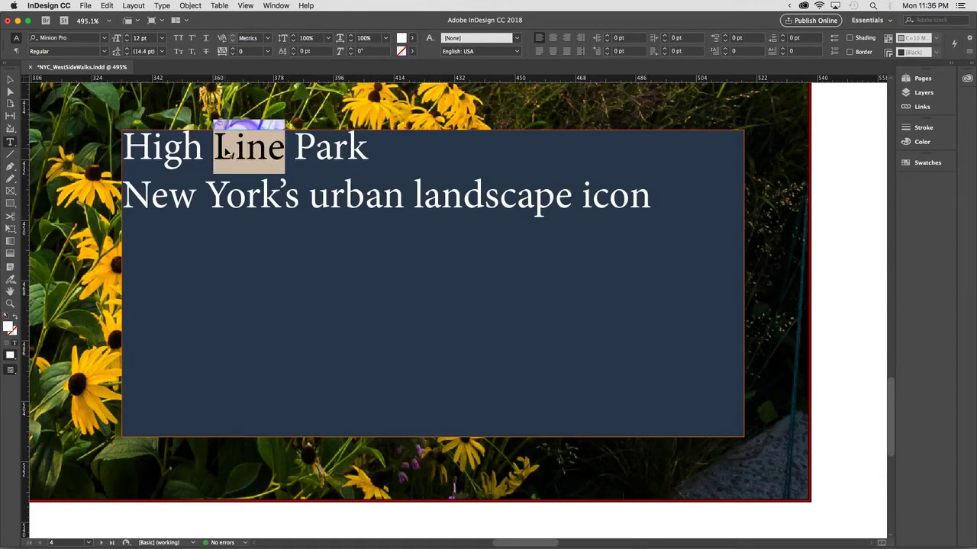
Step: Set the High Line Park headline in Warnock Pro Bold
{"action": "triple_click", "coordinate": [225, 148]}
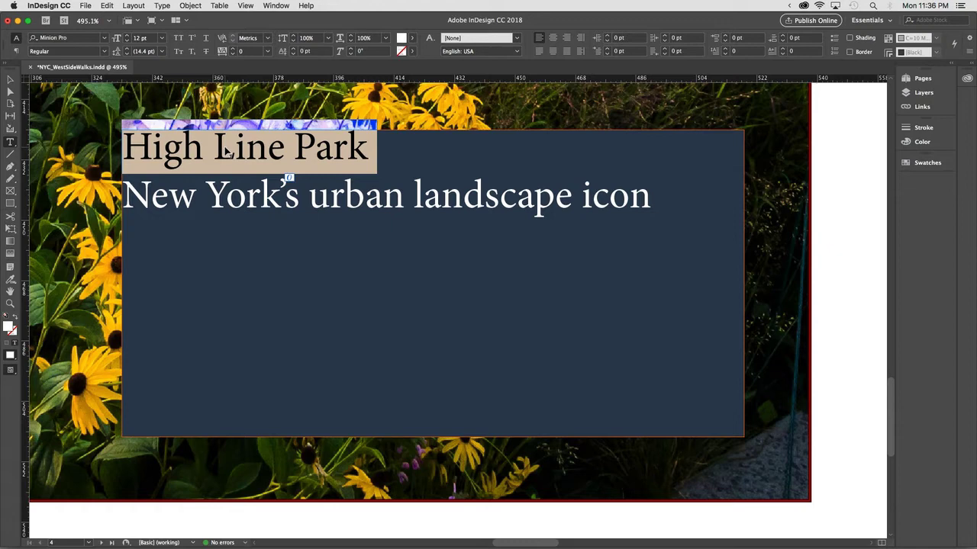
{"action": "left_click", "coordinate": [81, 40]}
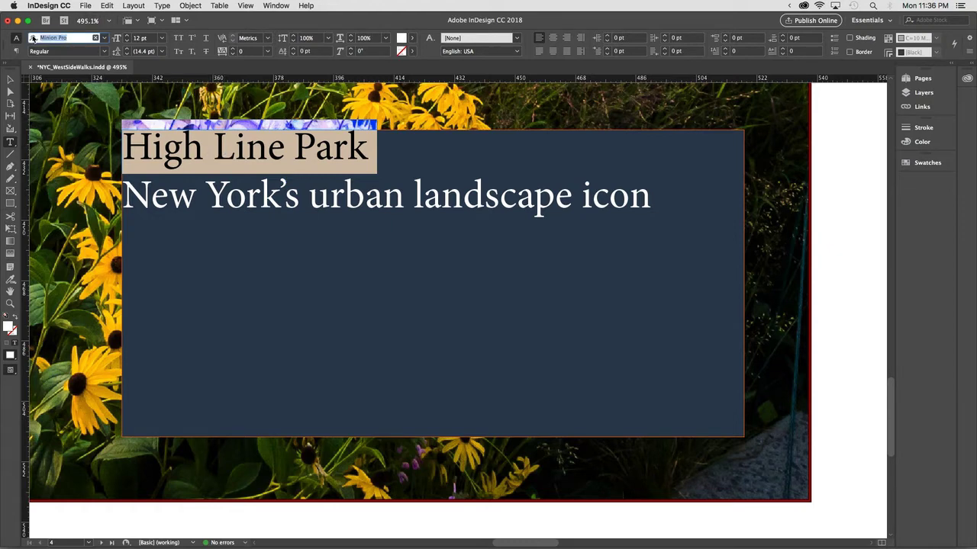
{"action": "type", "text": "war"}
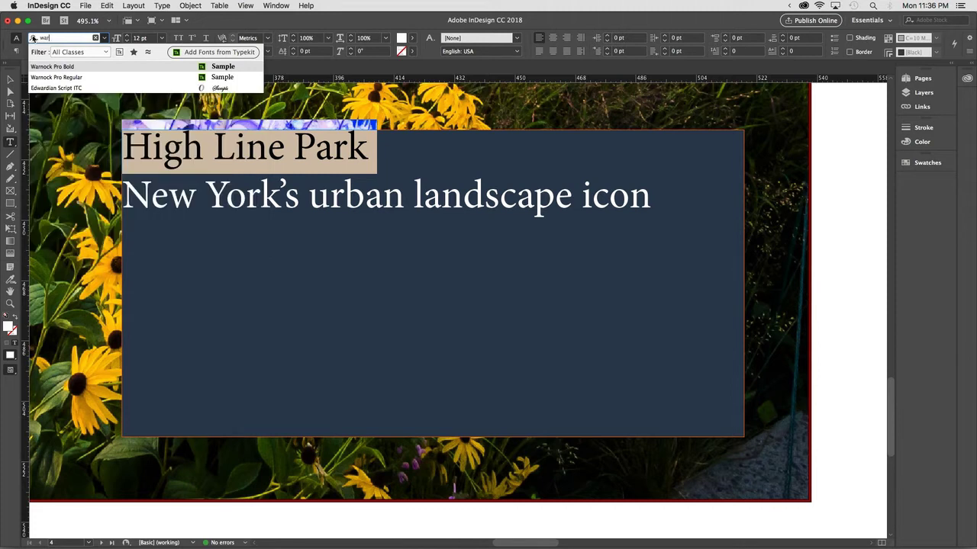
{"action": "left_click", "coordinate": [76, 69]}
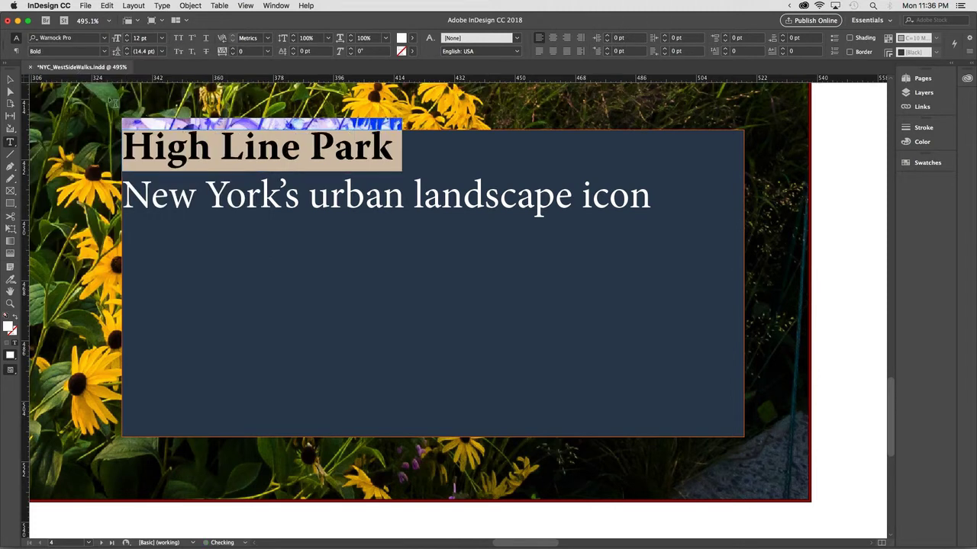
Step: Set the subtitle in Warnock Pro Regular and centre the High Line Park headline
{"action": "triple_click", "coordinate": [229, 199]}
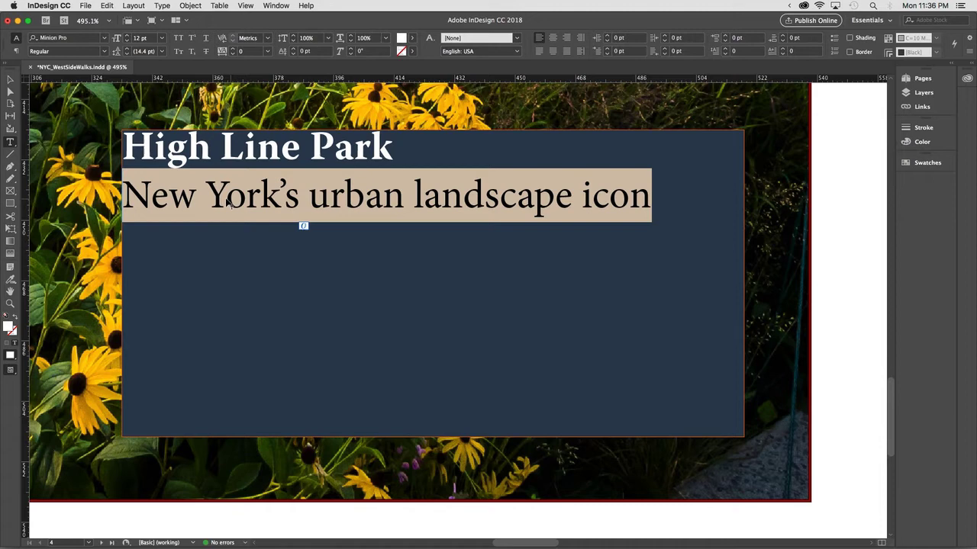
{"action": "left_click", "coordinate": [65, 37]}
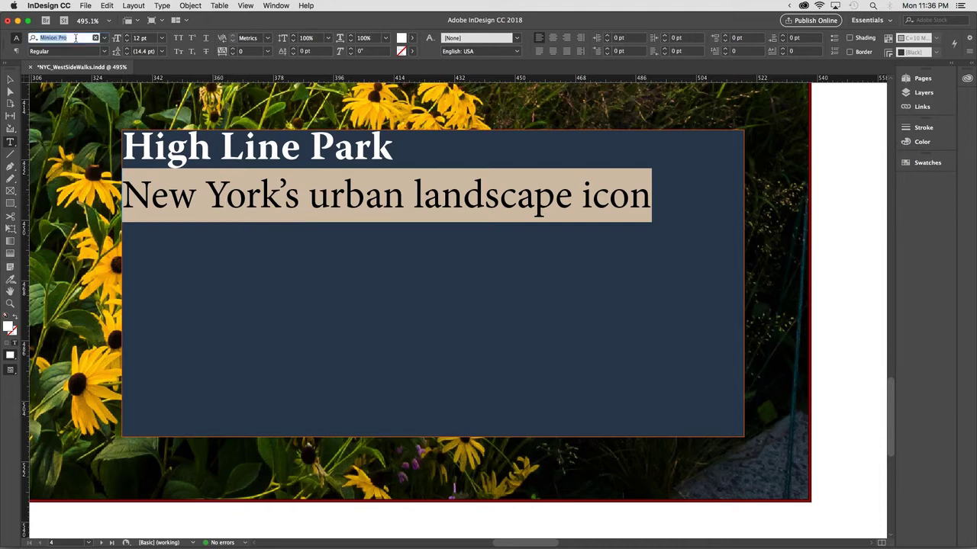
{"action": "type", "text": "war"}
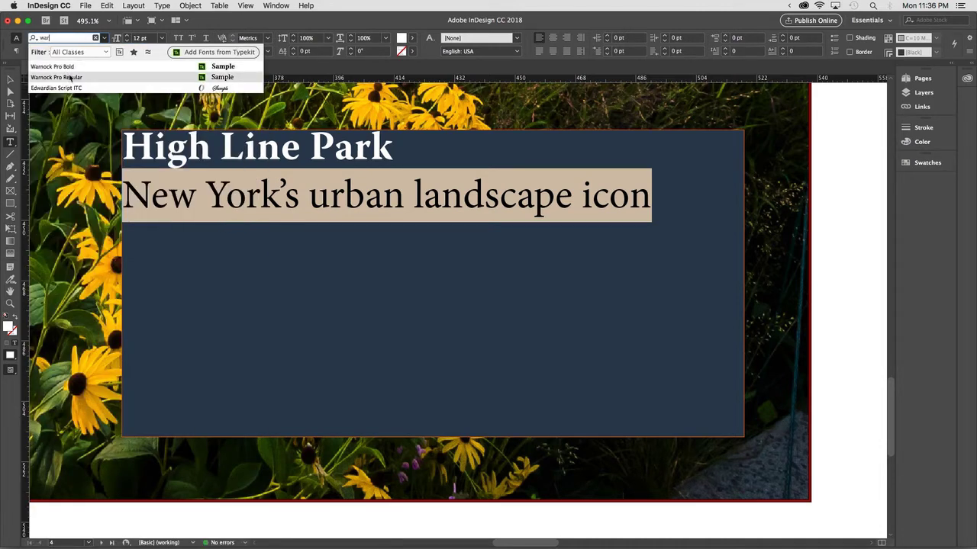
{"action": "left_click", "coordinate": [72, 77]}
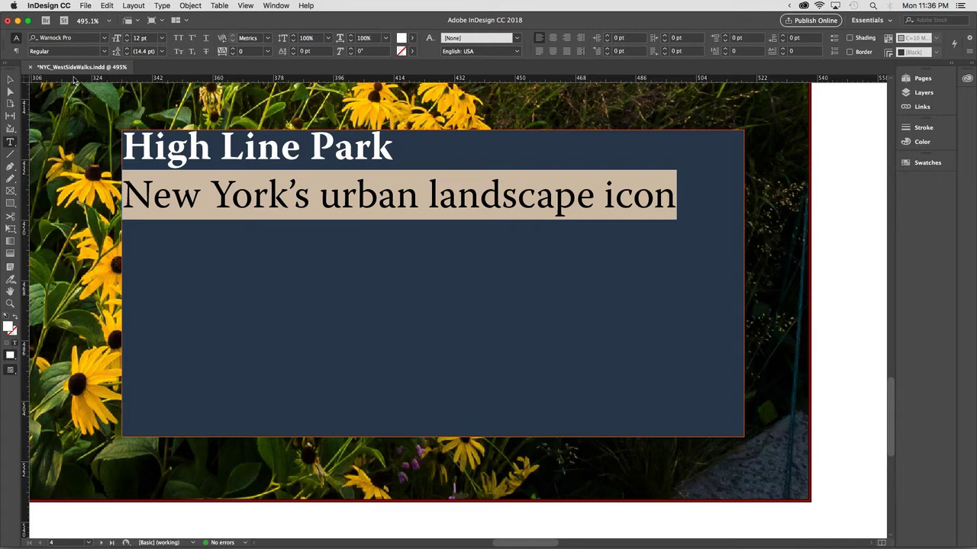
{"action": "left_click", "coordinate": [271, 145]}
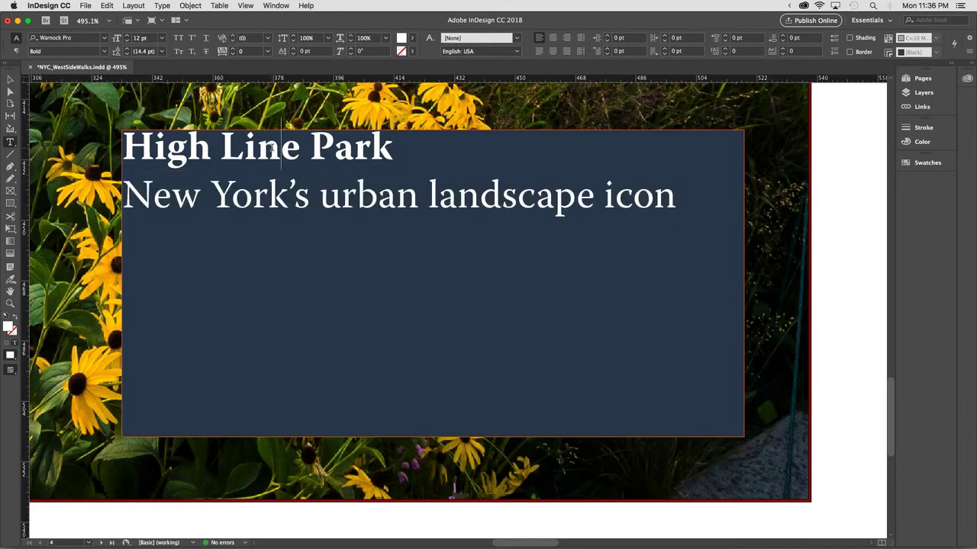
{"action": "left_click", "coordinate": [553, 37]}
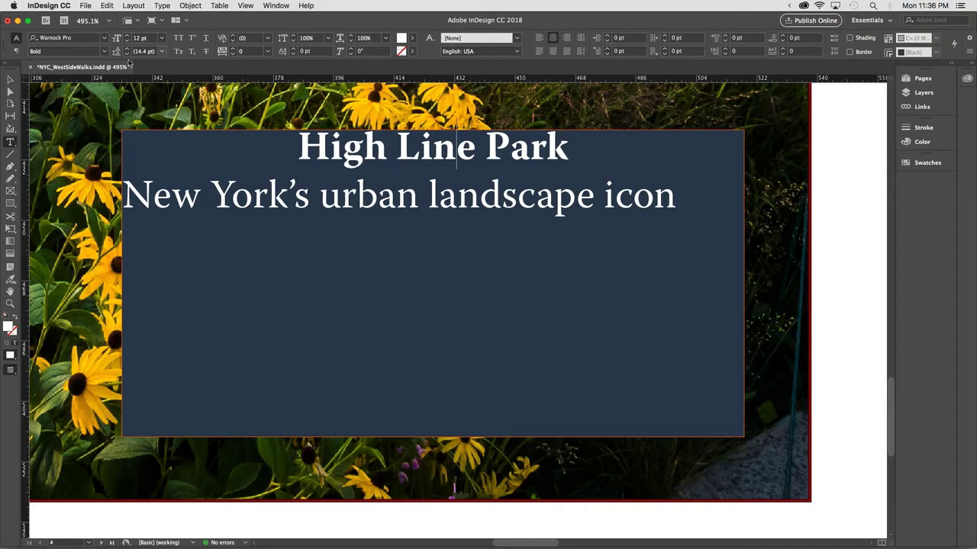
Step: Select the whole High Line Park text frame with the Selection tool
{"action": "left_click", "coordinate": [9, 79]}
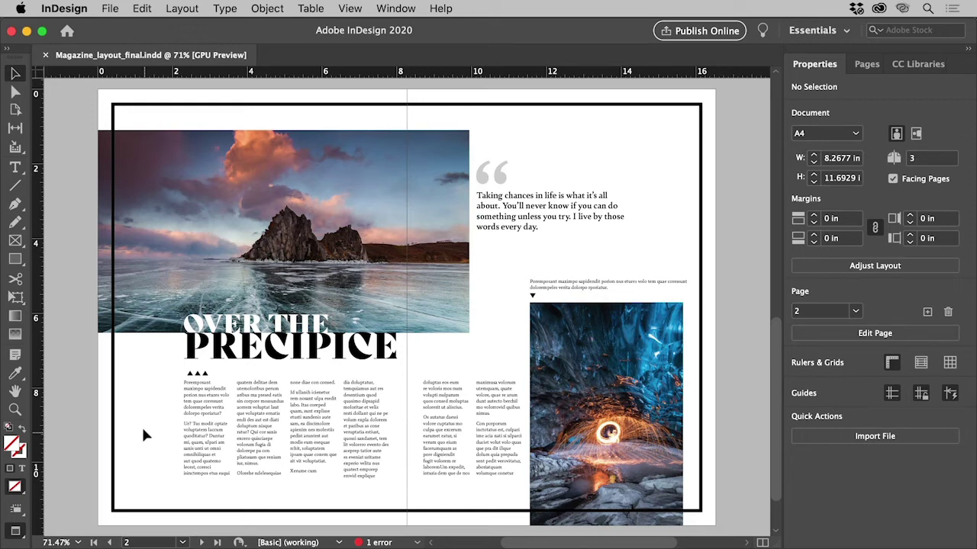
Step: Start a new document from the A4 print preset and select the Untitled-3 name
{"action": "left_click", "coordinate": [108, 9]}
{"action": "mouse_move", "coordinate": [122, 27]}
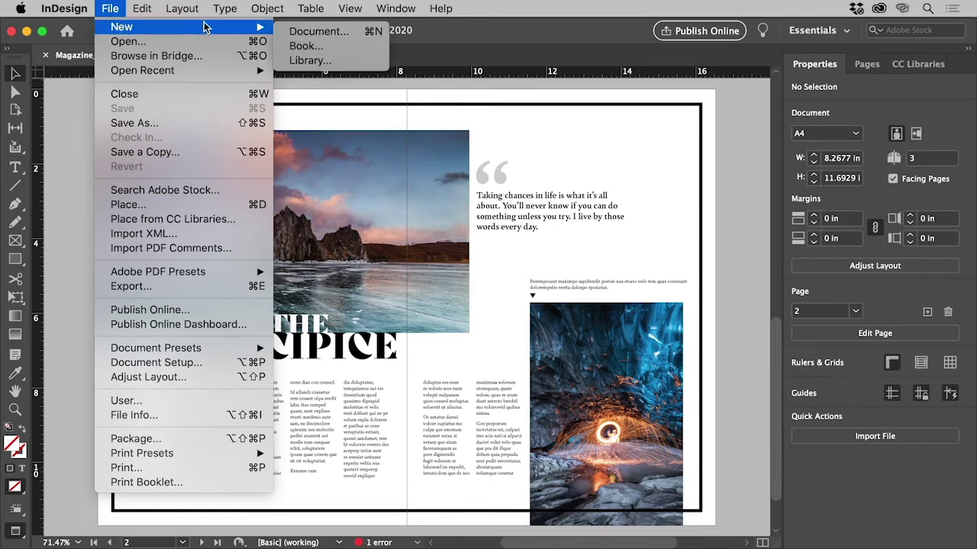
{"action": "left_click", "coordinate": [311, 32]}
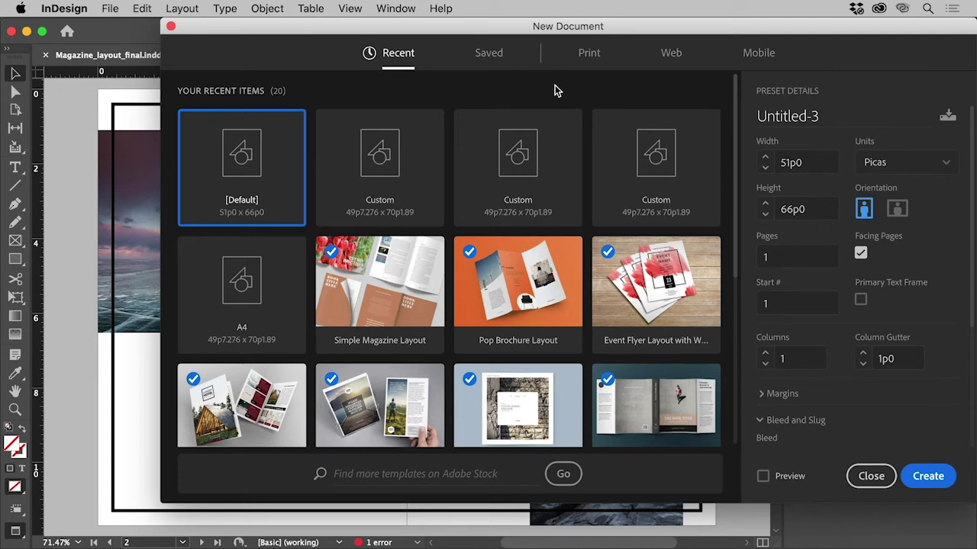
{"action": "left_click", "coordinate": [589, 55]}
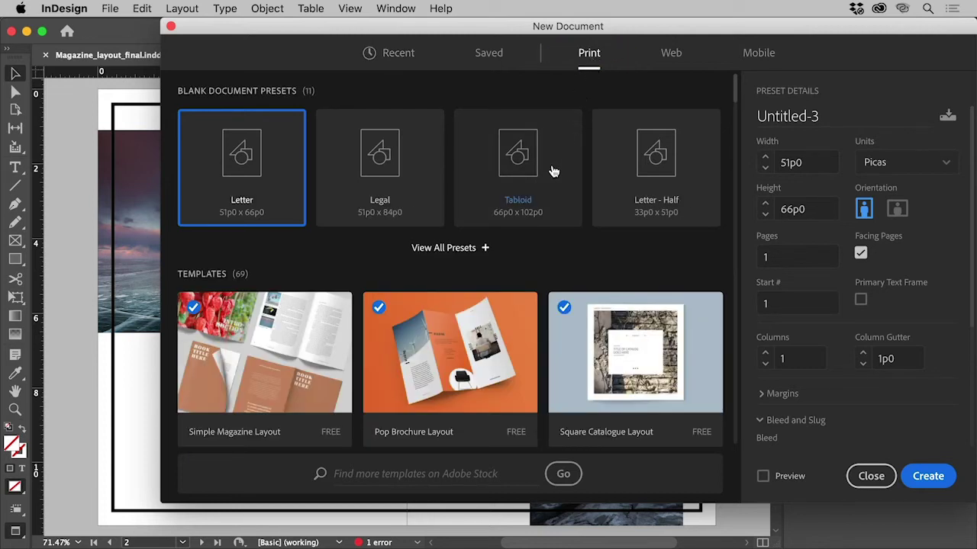
{"action": "left_click", "coordinate": [467, 254]}
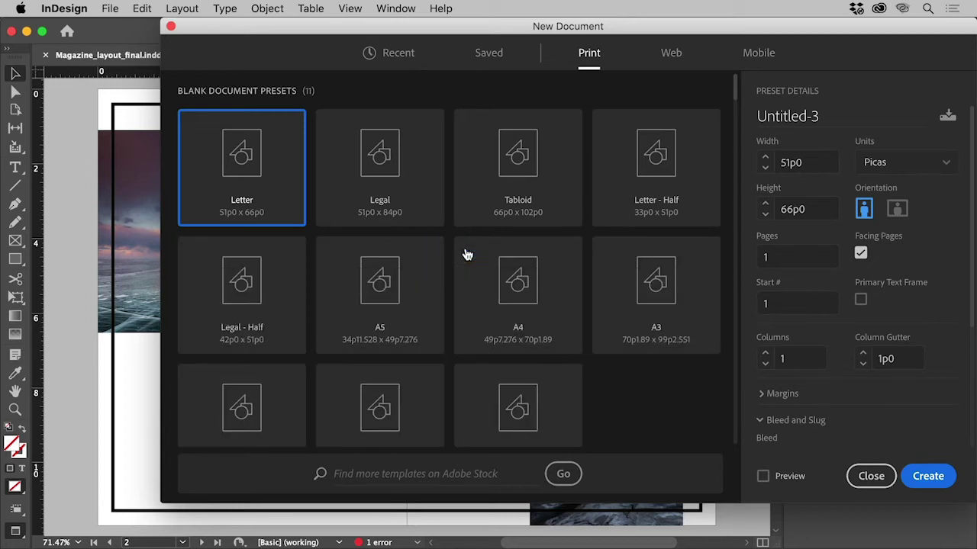
{"action": "left_click", "coordinate": [553, 299]}
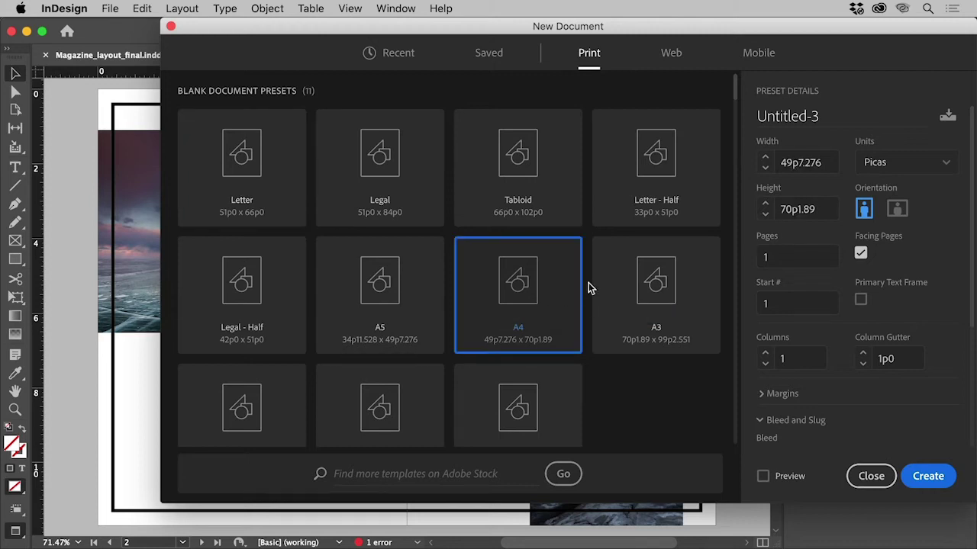
{"action": "left_click_drag", "start_coordinate": [817, 116], "coordinate": [742, 122]}
Step: Name the document Magazine, use inches, 3 pages and a 0.125 in bleed
{"action": "type", "text": "Maga"}
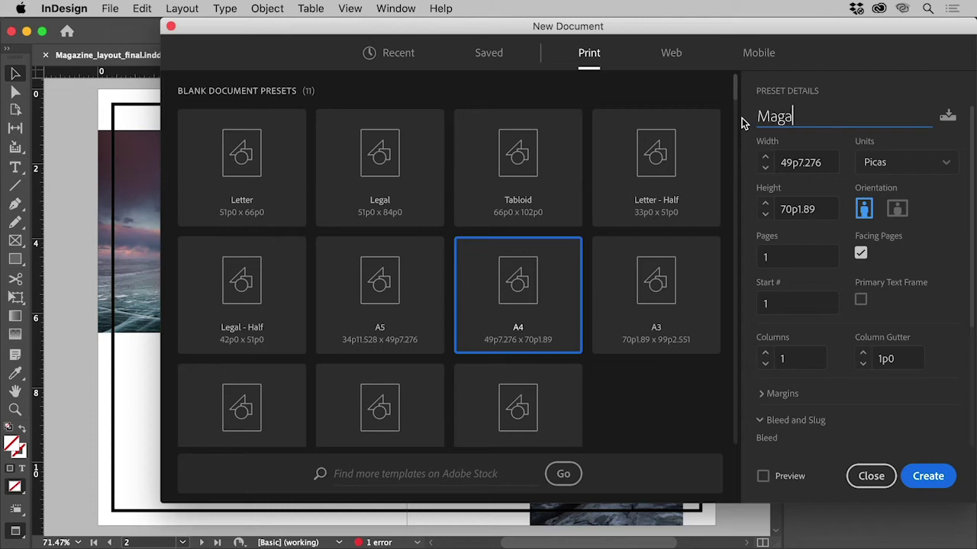
{"action": "type", "text": "zine"}
{"action": "left_click", "coordinate": [907, 165]}
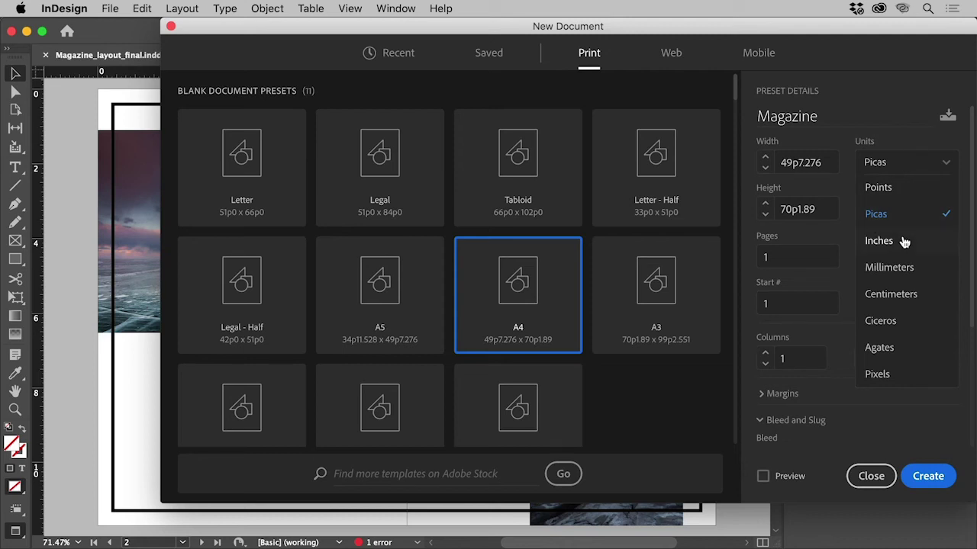
{"action": "left_click", "coordinate": [902, 241]}
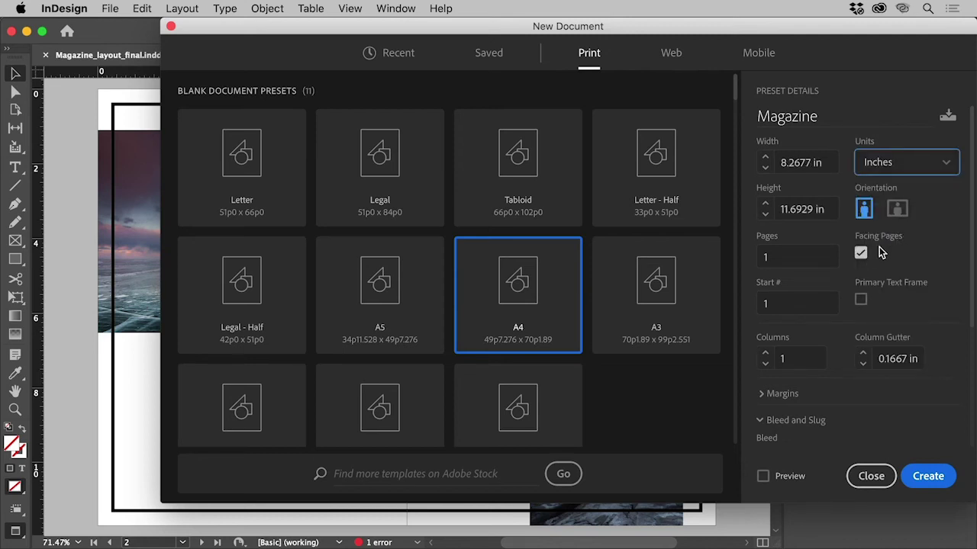
{"action": "left_click_drag", "start_coordinate": [808, 254], "coordinate": [757, 255]}
{"action": "type", "text": "3"}
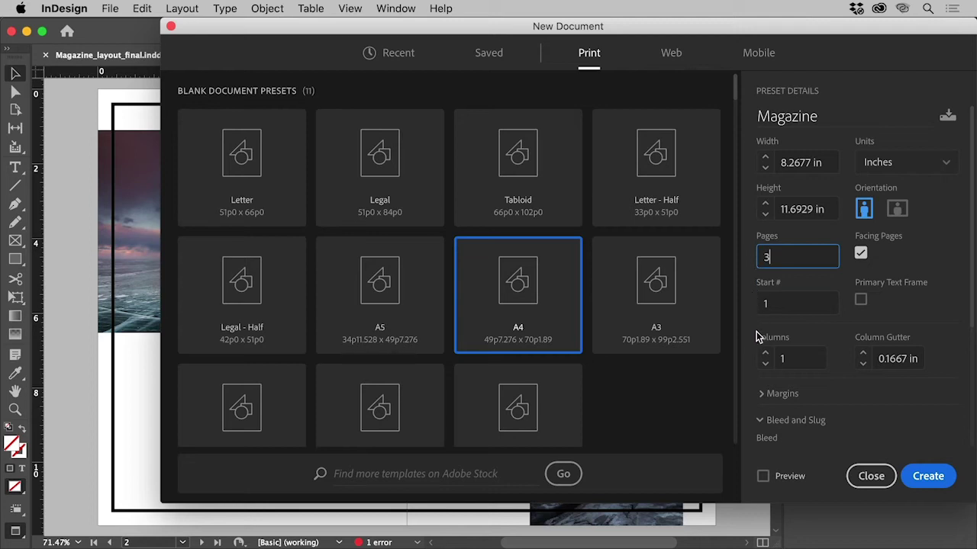
{"action": "scroll", "coordinate": [792, 434], "scroll_direction": "down", "scroll_amount": 3}
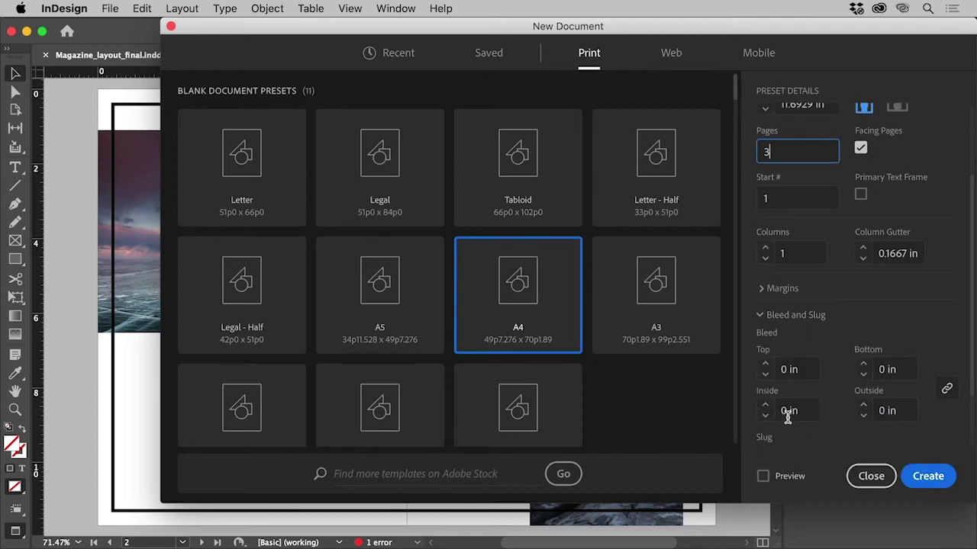
{"action": "left_click", "coordinate": [765, 365]}
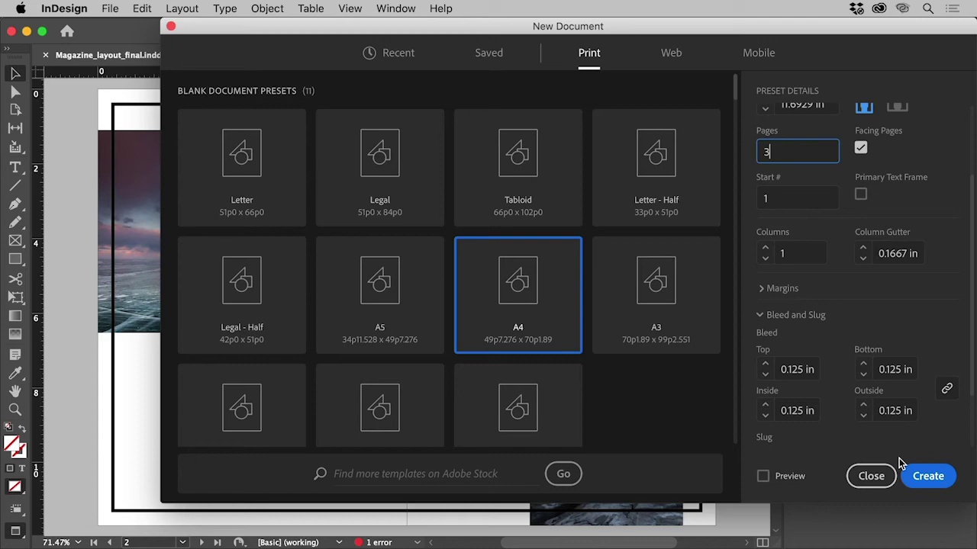
Step: Create the 3-page A4 document 'Magazine' and jump to page 2 of its facing-page spread
{"action": "left_click", "coordinate": [929, 476]}
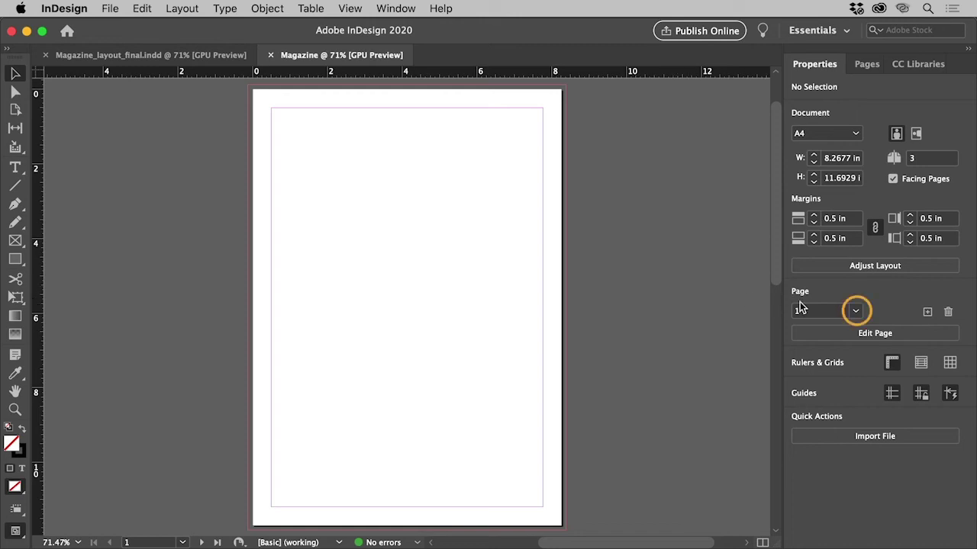
{"action": "left_click", "coordinate": [855, 310]}
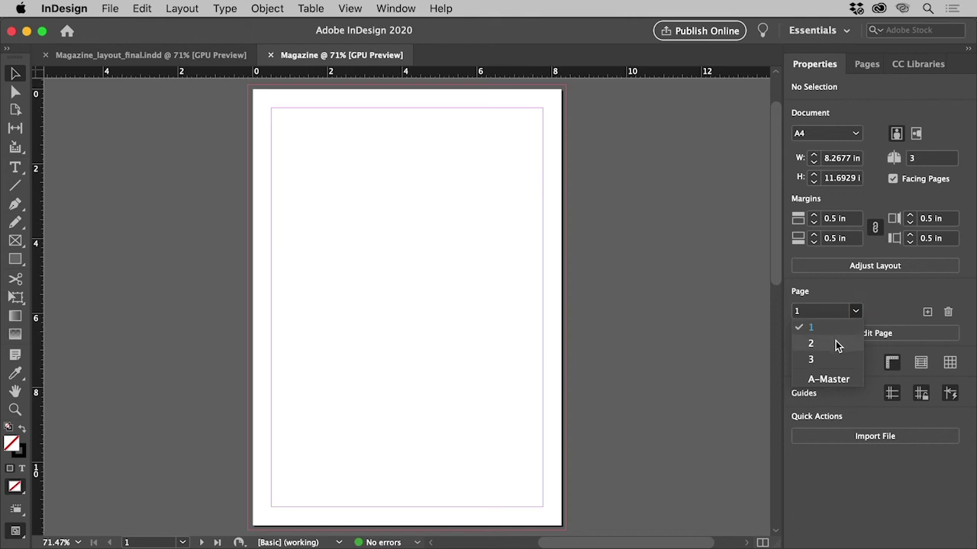
{"action": "left_click", "coordinate": [835, 342]}
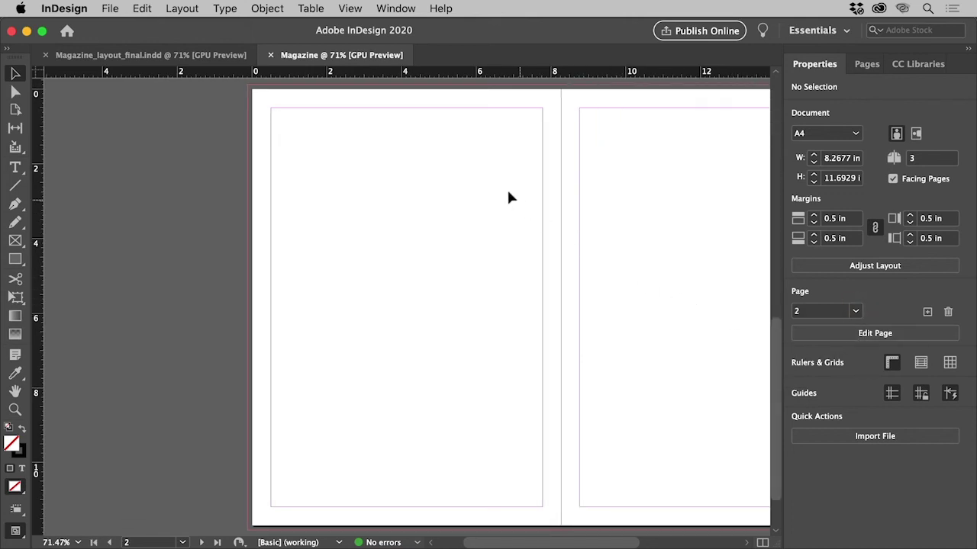
{"action": "left_click", "coordinate": [350, 9]}
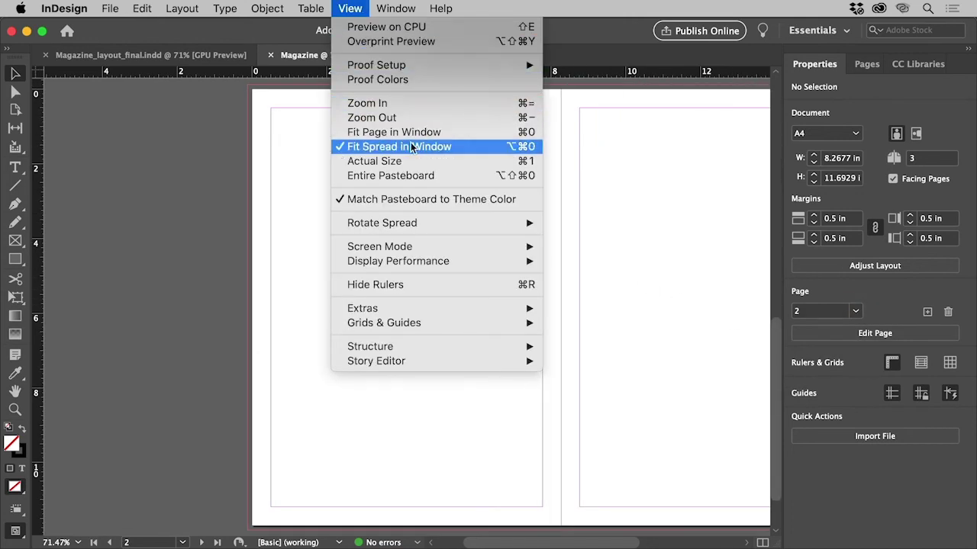